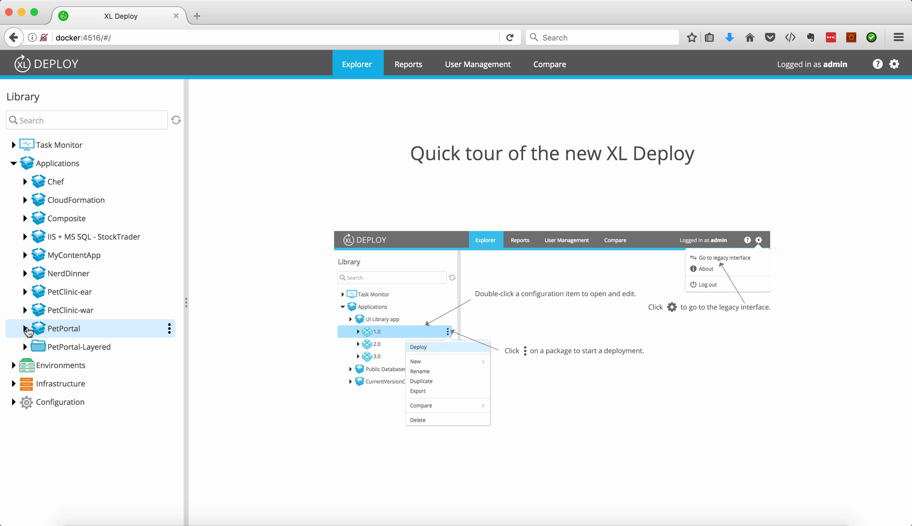
# Expand the PetPortal application and its 1.0 package to view the components it contains.
pyautogui.click(24, 329)
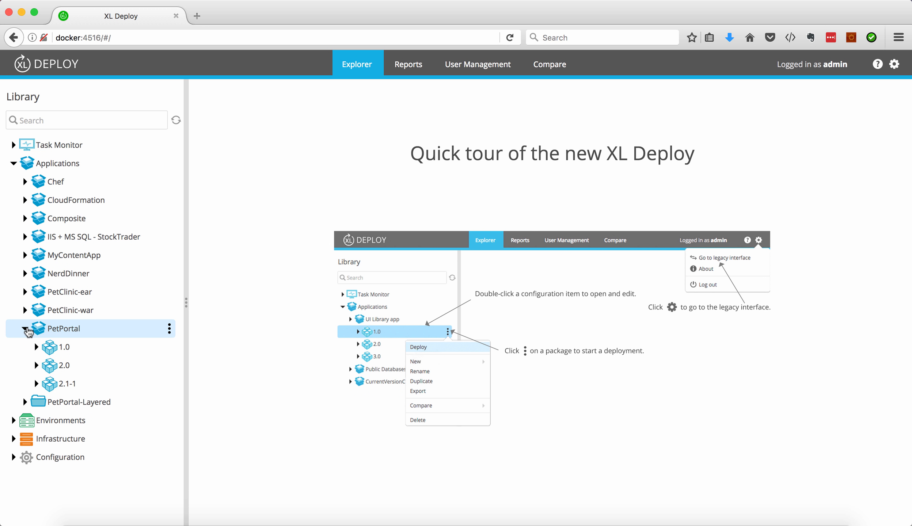
pyautogui.click(37, 347)
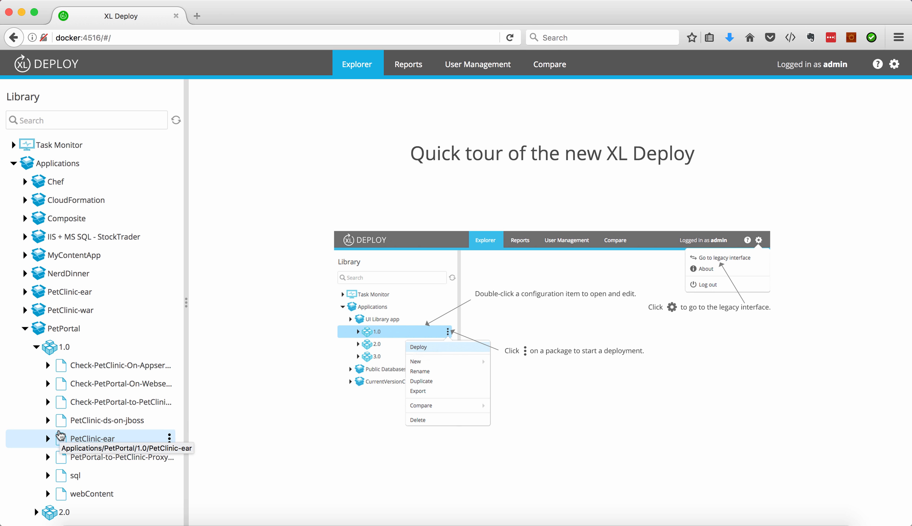
pyautogui.scroll(-1, 60, 436)
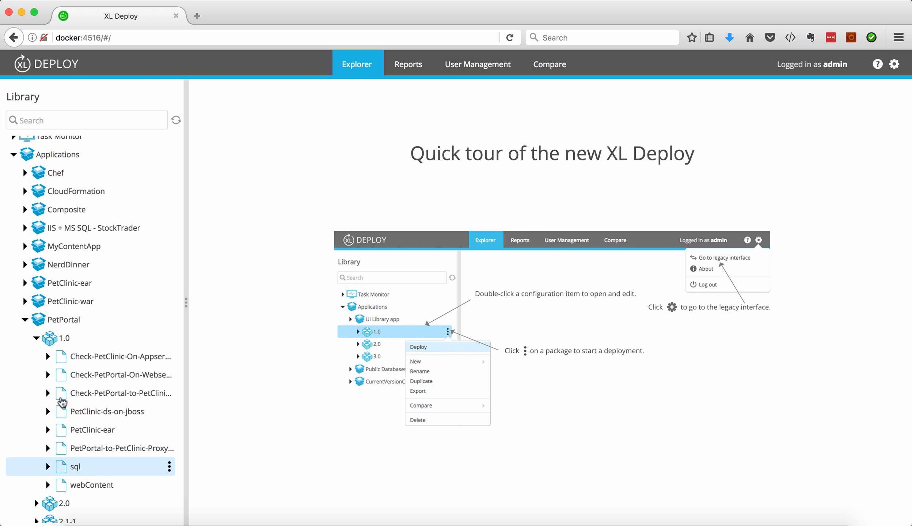
# Inspect the components of package 5.0 in the IIS + MS SQL - StockTrader application, and collapse that application.
pyautogui.click(24, 229)
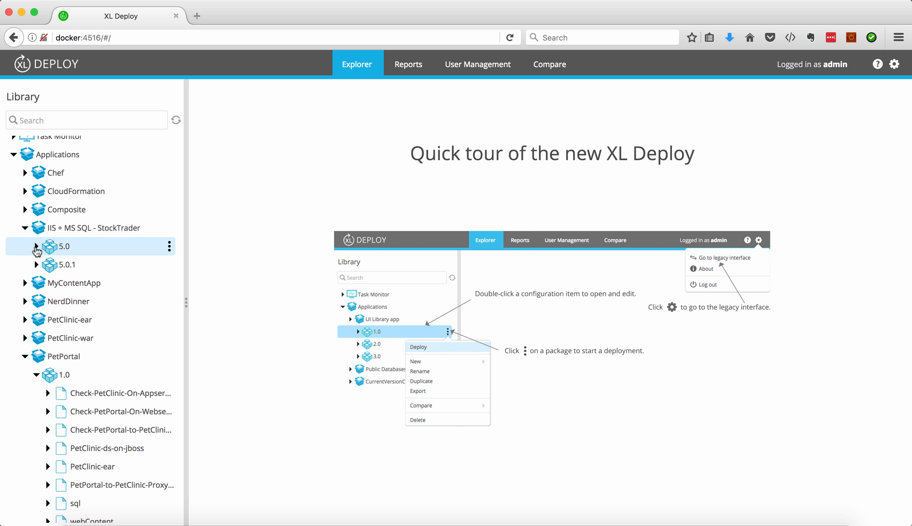
pyautogui.click(36, 247)
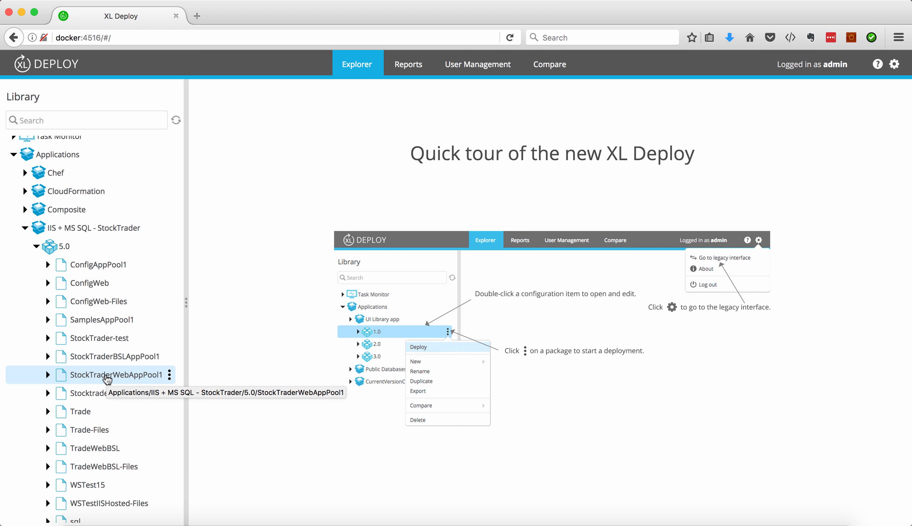
pyautogui.scroll(-5, 53, 242)
pyautogui.scroll(6, 54, 237)
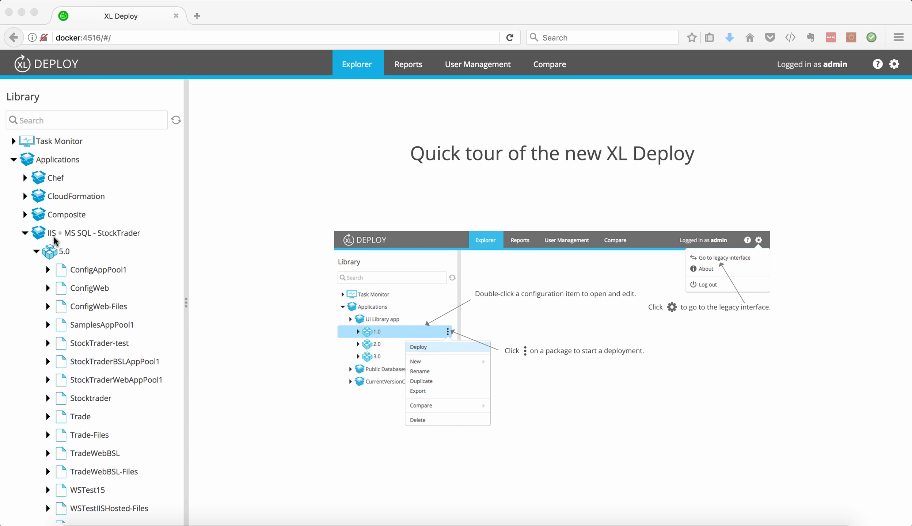
pyautogui.click(23, 235)
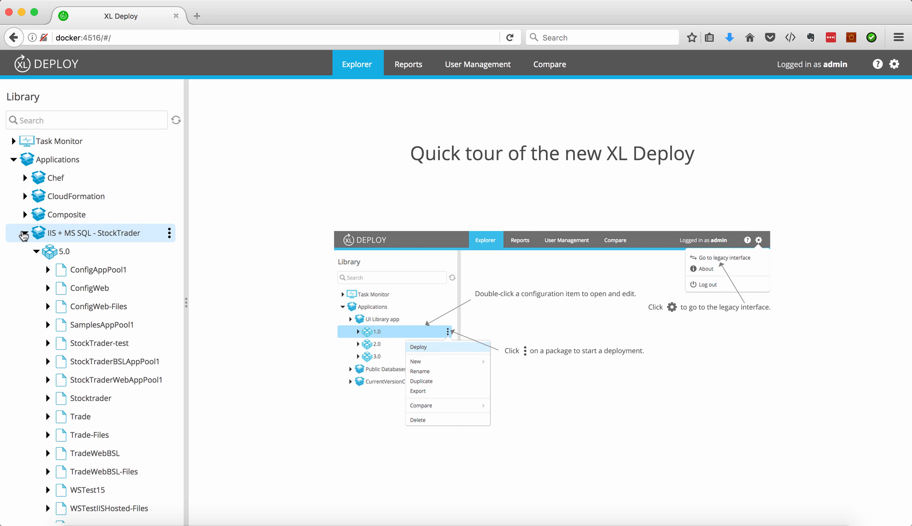
pyautogui.click(24, 234)
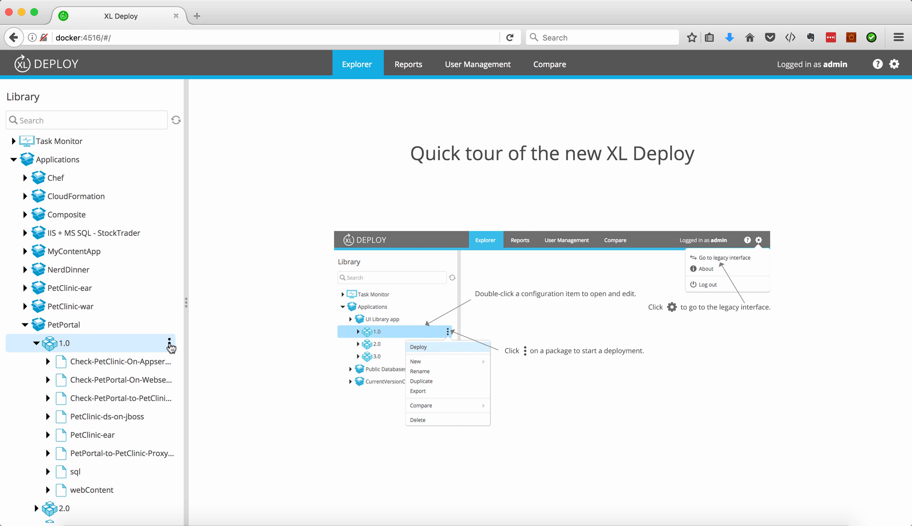
# Start a deployment of PetPortal 1.0 to the TEST environment and proceed to its configuration.
pyautogui.click(170, 345)
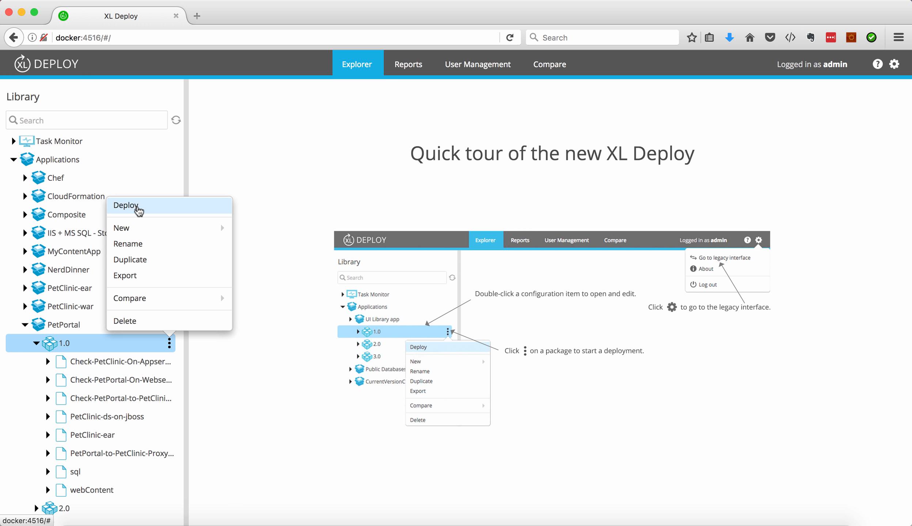
pyautogui.click(126, 205)
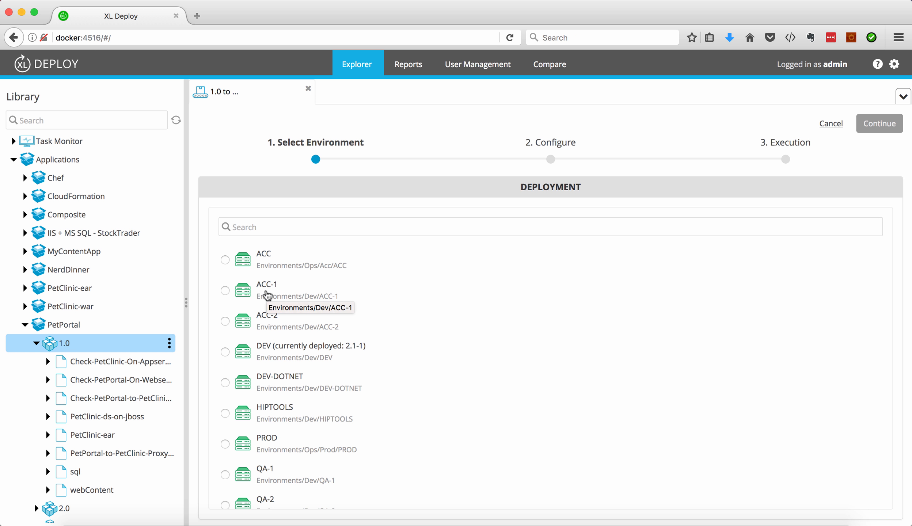
pyautogui.scroll(-2, 268, 294)
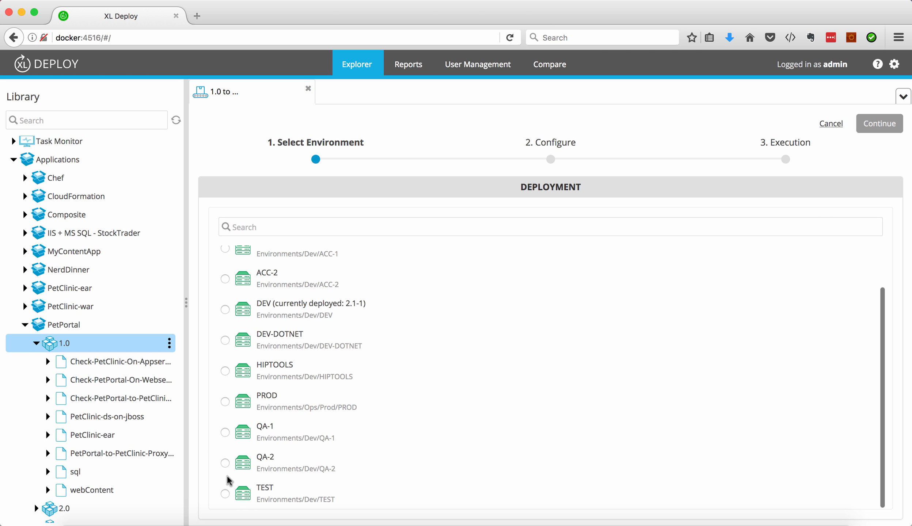
pyautogui.click(225, 494)
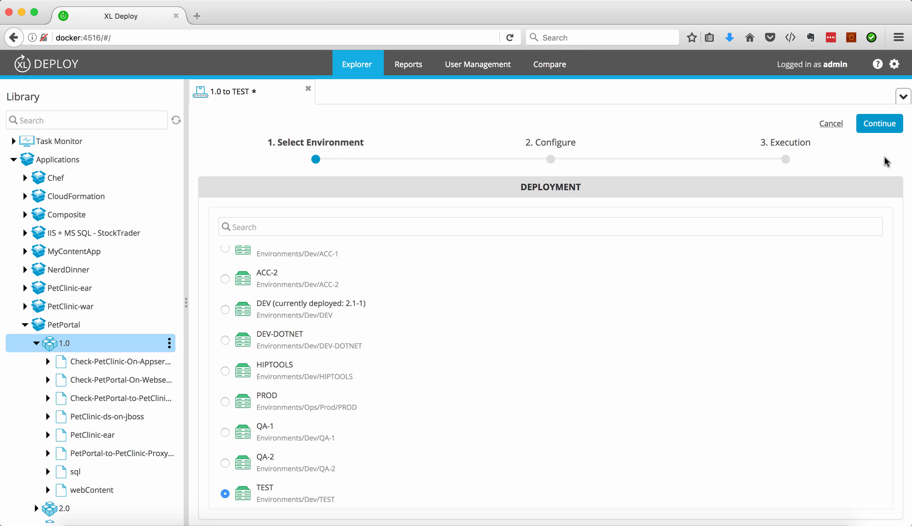
pyautogui.click(883, 134)
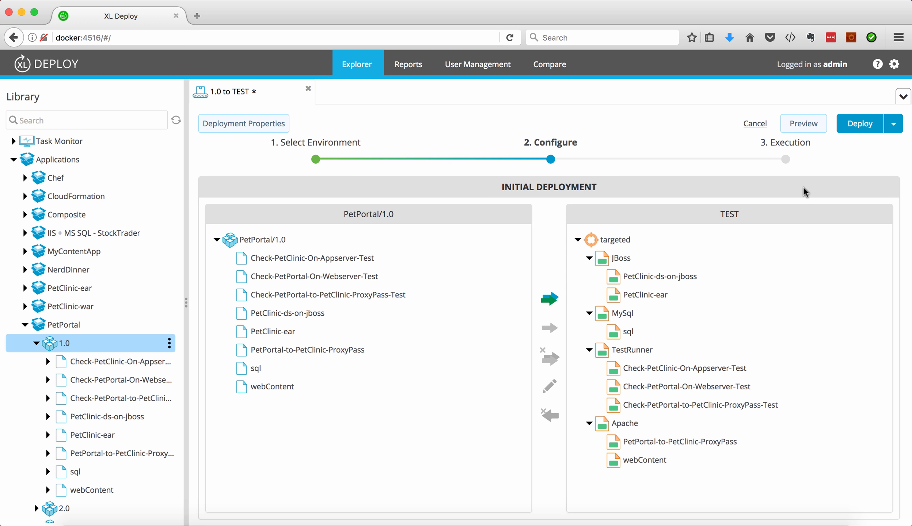
# Preview the deployment plan, expand the steps of Deploy PetPortal 1.0 on TEST, and select the sql item mapped to MySql.
pyautogui.click(803, 125)
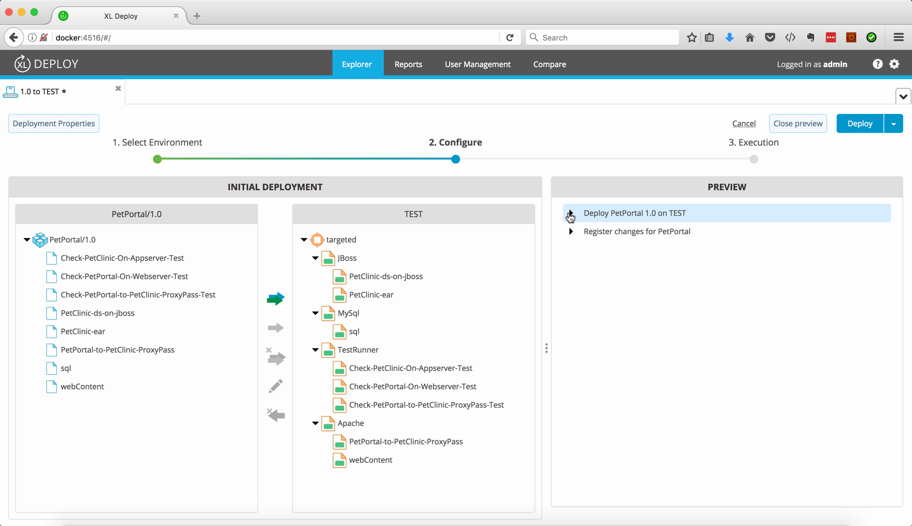
pyautogui.click(571, 215)
pyautogui.click(583, 250)
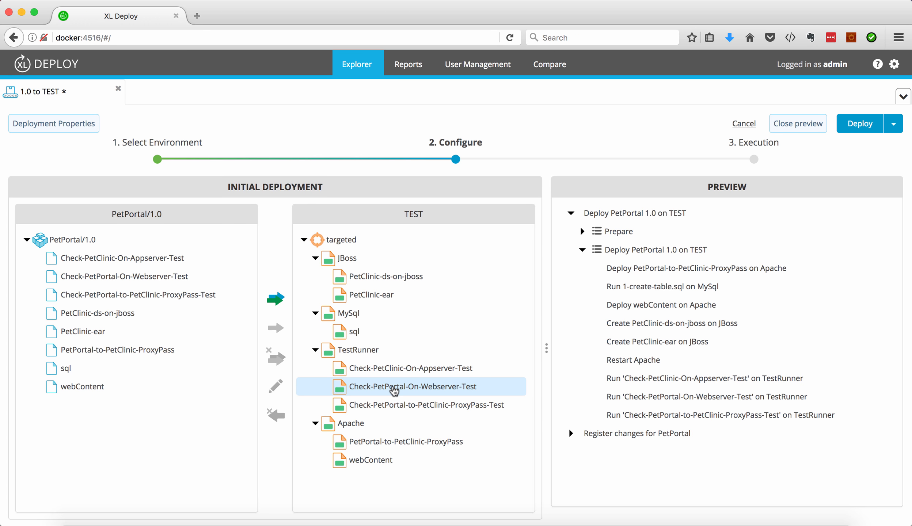
pyautogui.click(359, 332)
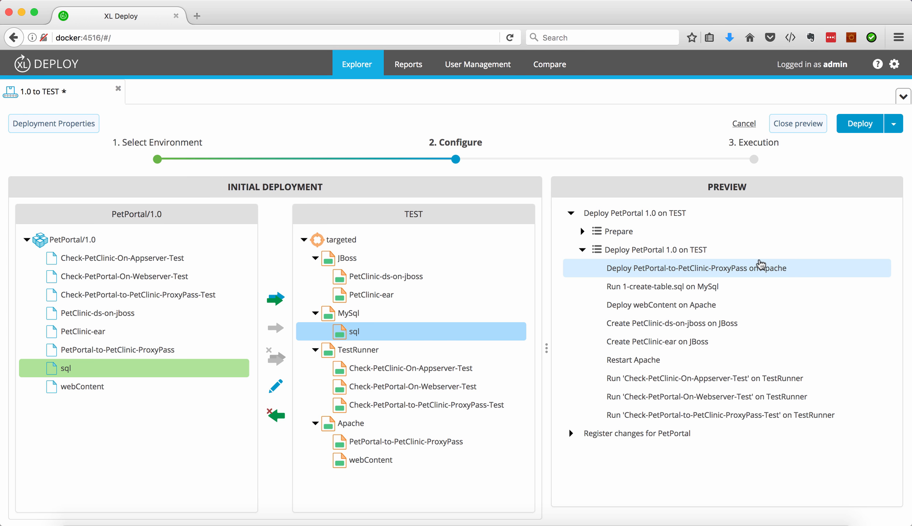
# Execute the PetPortal 1.0 deployment to TEST, expand its execution plan to follow the steps, and finish the task.
pyautogui.click(866, 126)
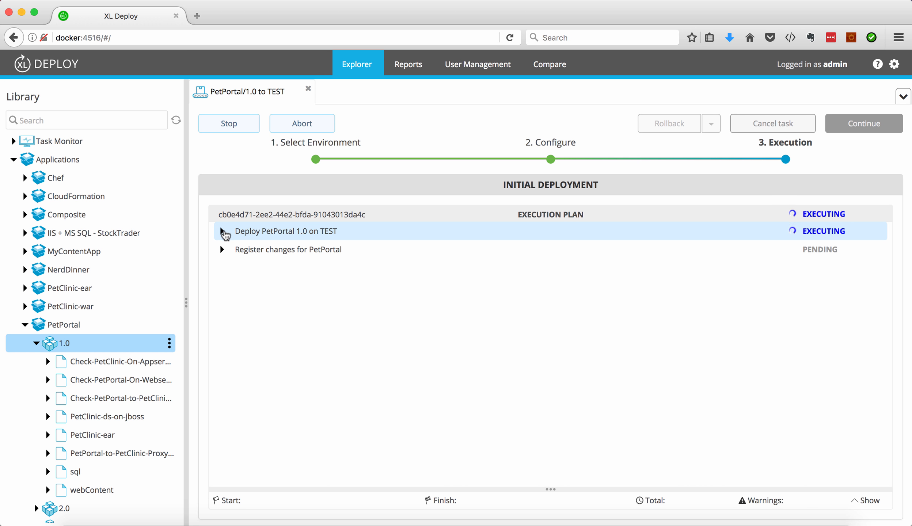
pyautogui.click(222, 232)
pyautogui.click(233, 268)
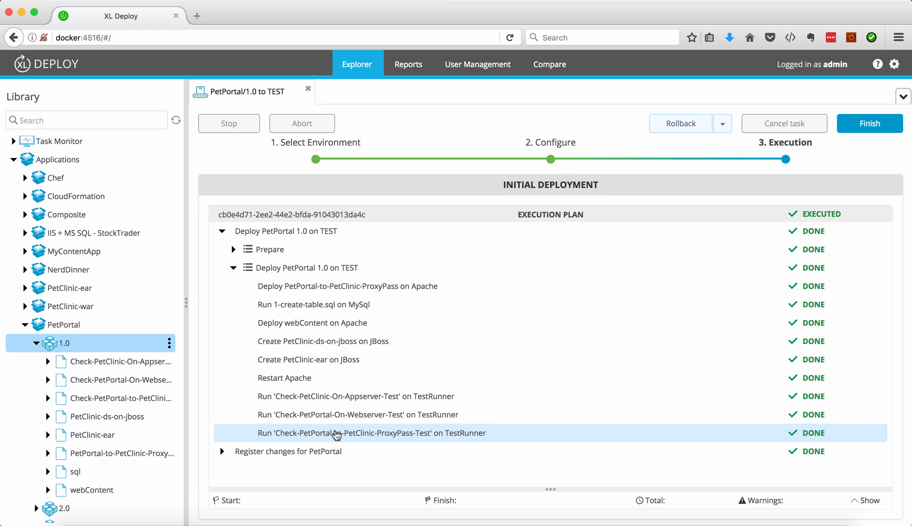
pyautogui.click(859, 125)
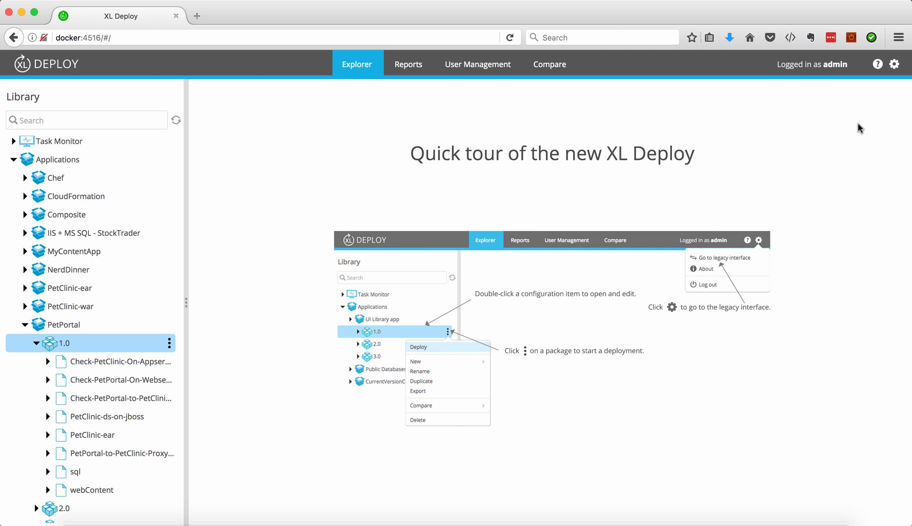
# Collapse PetPortal and expand the TEST environment in the Dev folder of Environments to check its deployed applications.
pyautogui.click(27, 326)
pyautogui.click(14, 365)
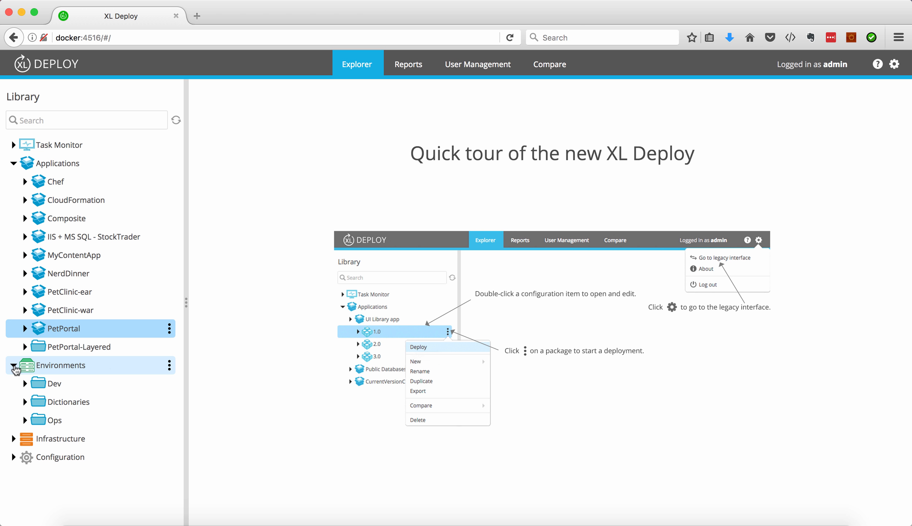
pyautogui.click(24, 384)
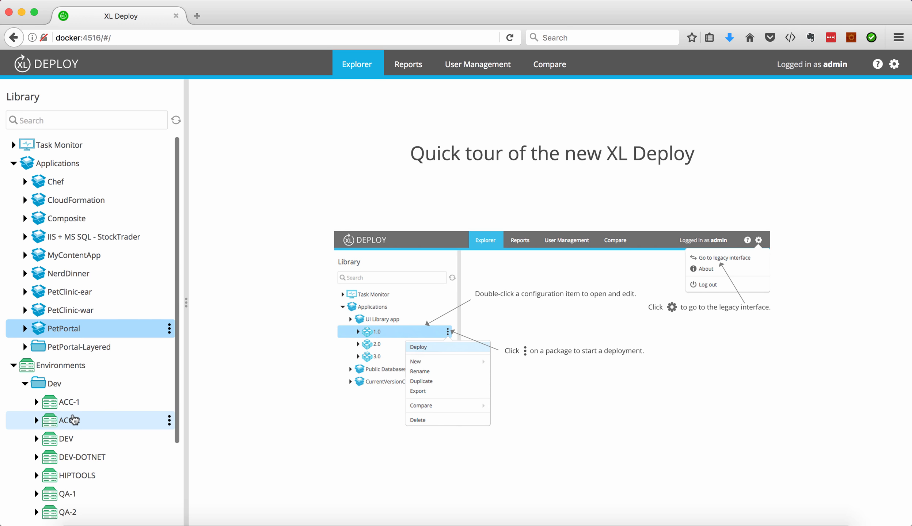
pyautogui.scroll(-5, 69, 420)
pyautogui.click(36, 441)
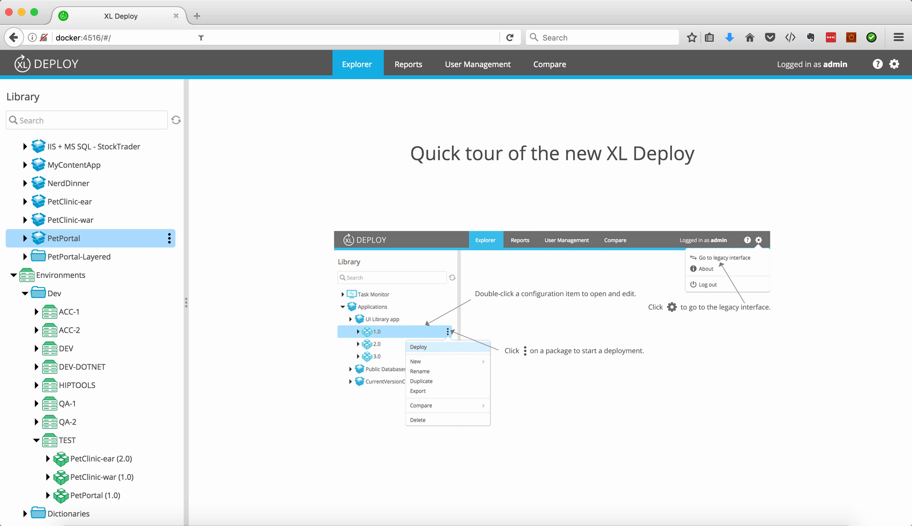
# Open docker:80 in a new browser tab to check the deployed Pet Portal site.
pyautogui.click(199, 21)
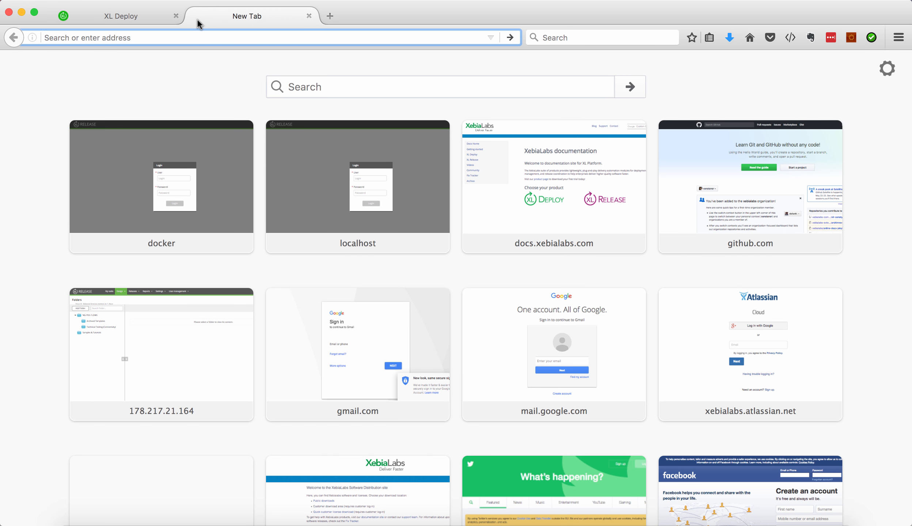
pyautogui.write('docker:')
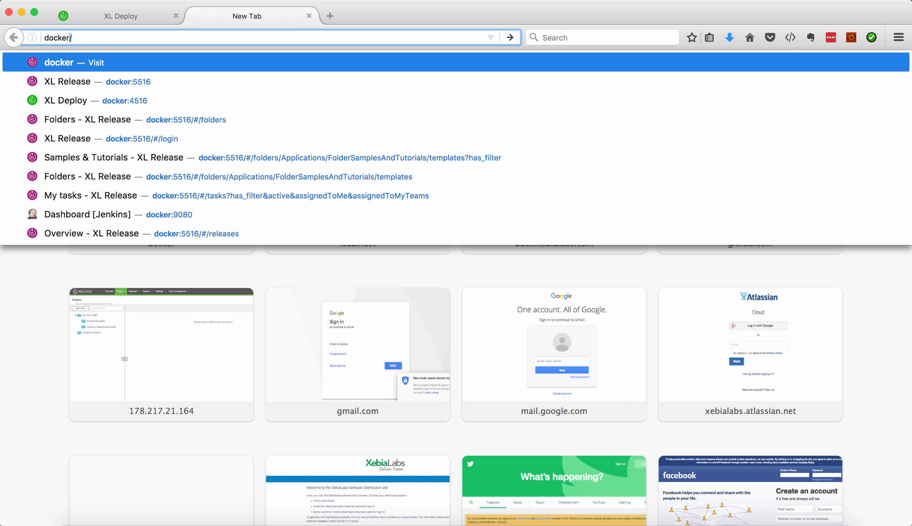
pyautogui.write('80')
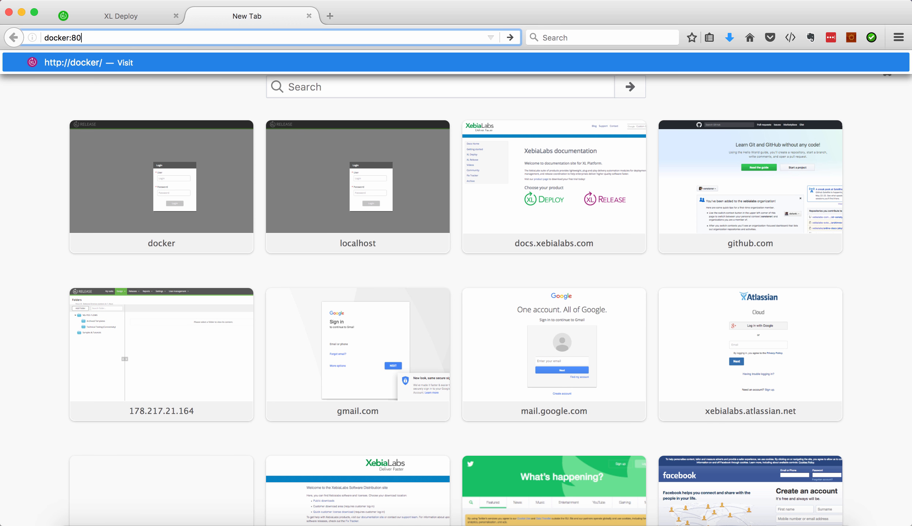
pyautogui.press('Return')
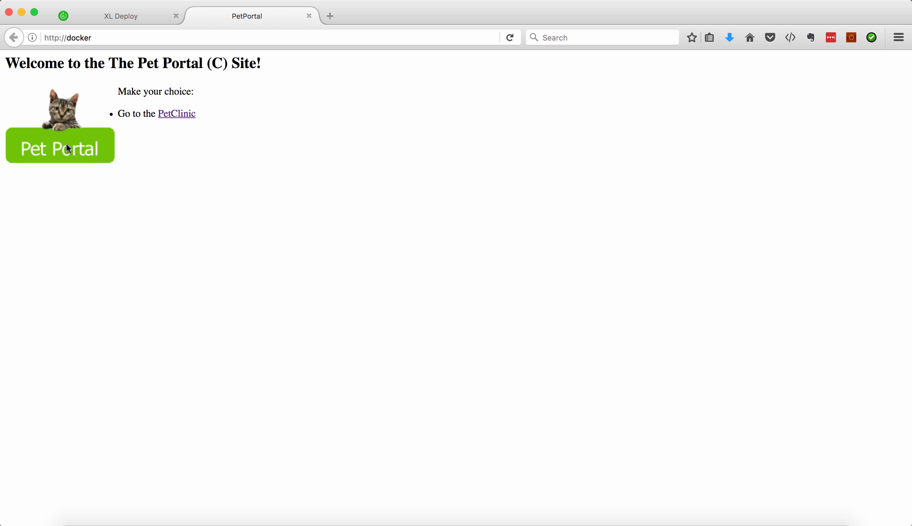
# Switch back to XL Deploy and expand PetPortal's 2.0 package to view its components, with package 1.0 collapsed.
pyautogui.click(129, 18)
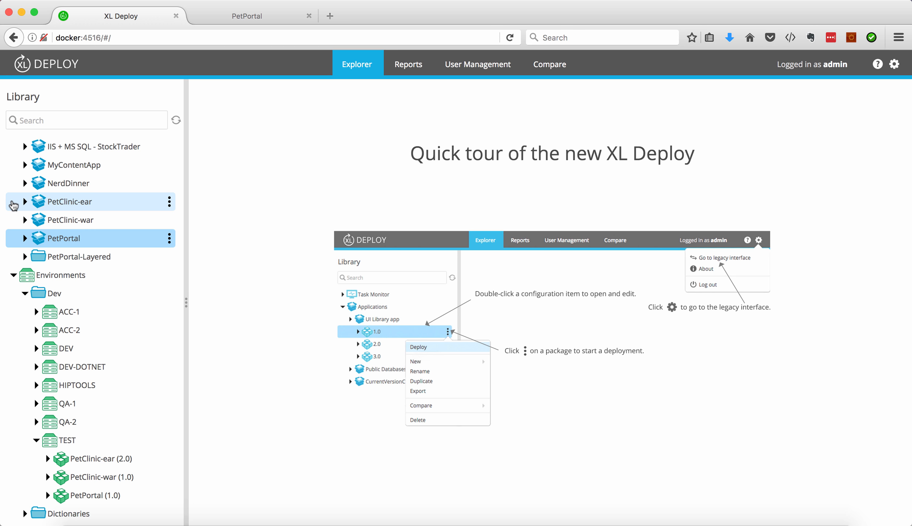
pyautogui.click(24, 238)
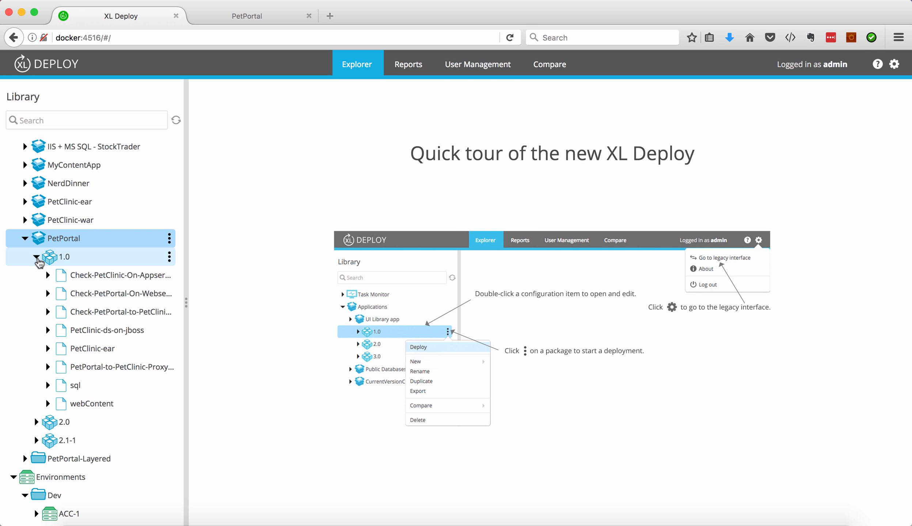
pyautogui.click(37, 258)
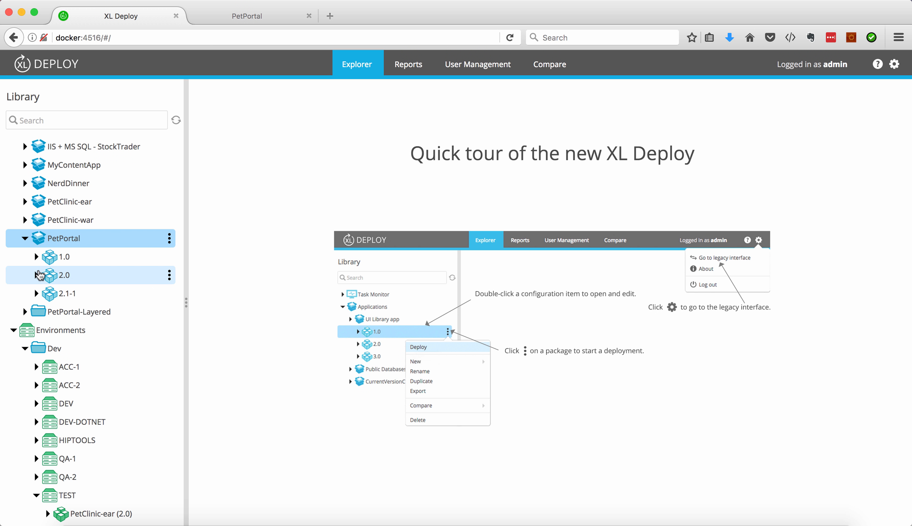
pyautogui.click(36, 276)
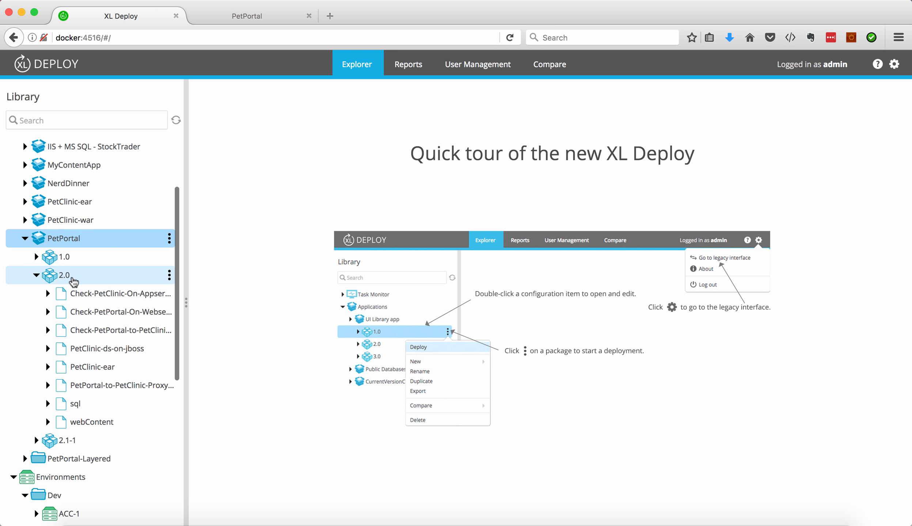
# Start an update deployment of PetPortal 2.0 to the TEST environment and proceed to its configuration.
pyautogui.click(169, 276)
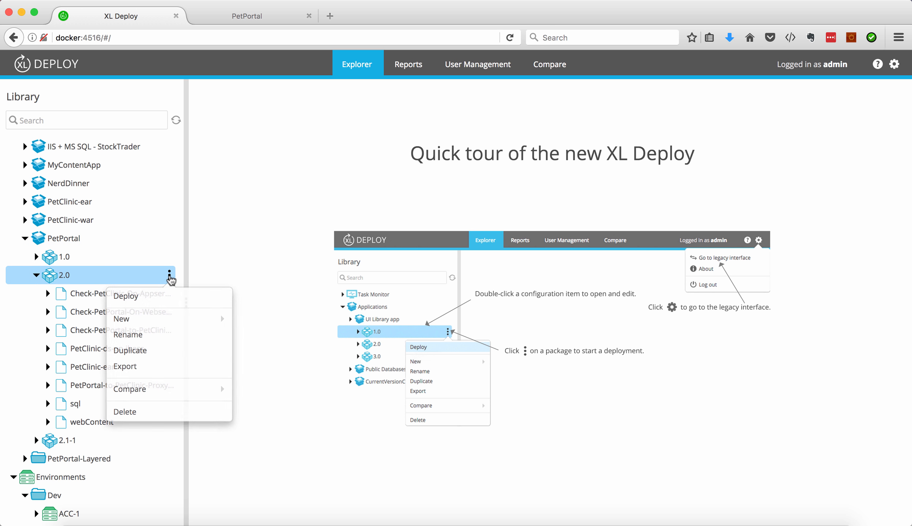
pyautogui.click(164, 303)
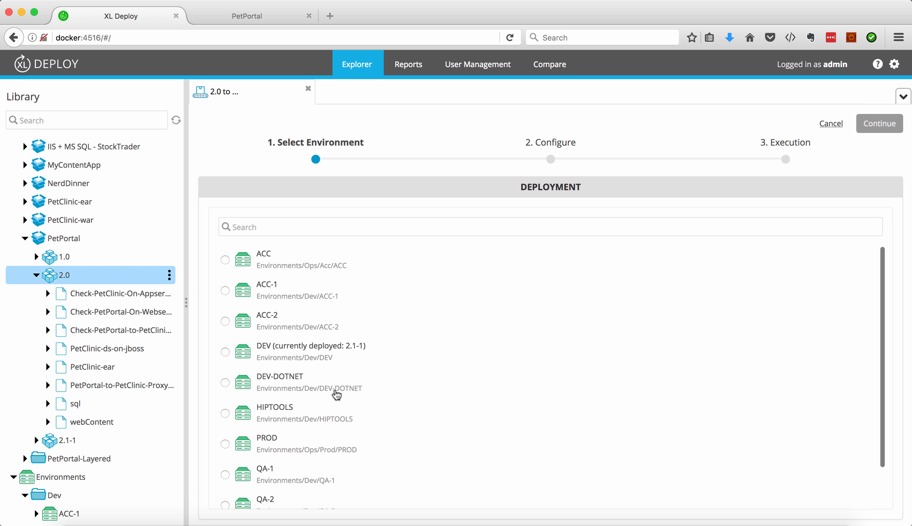
pyautogui.scroll(-2, 336, 395)
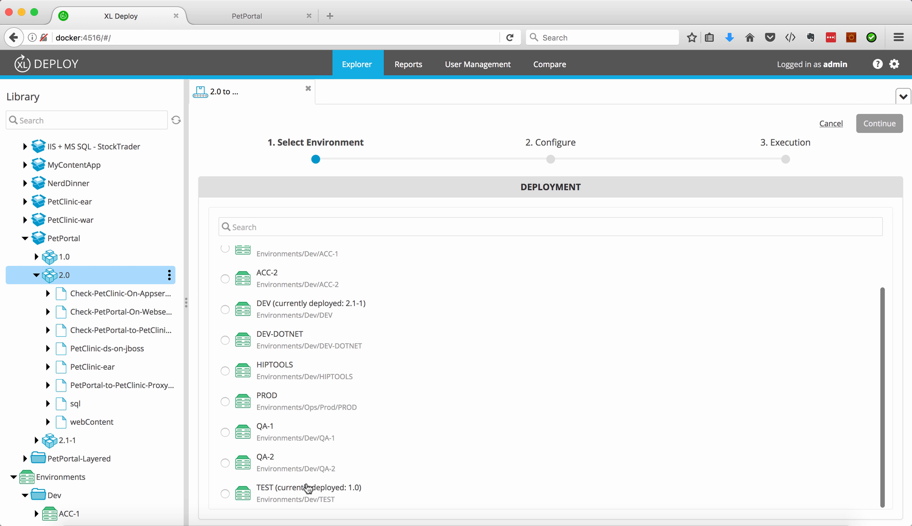
pyautogui.click(225, 494)
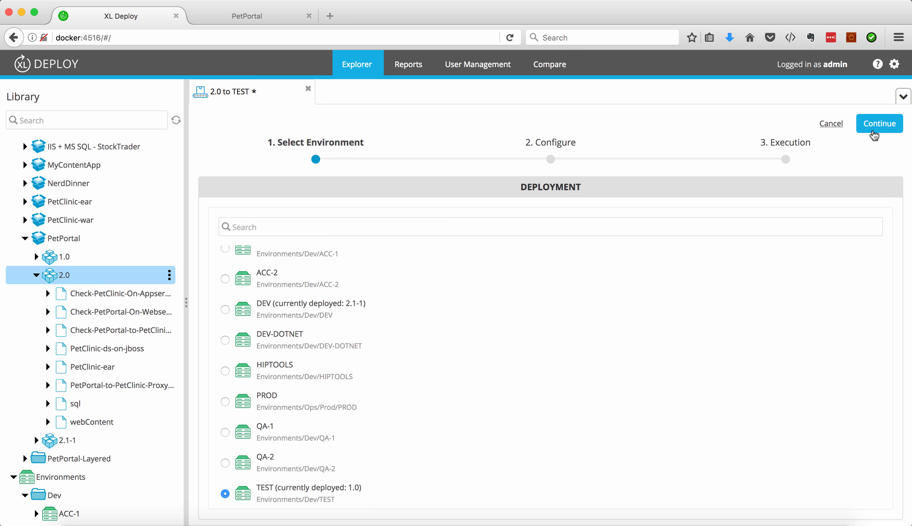
pyautogui.click(875, 132)
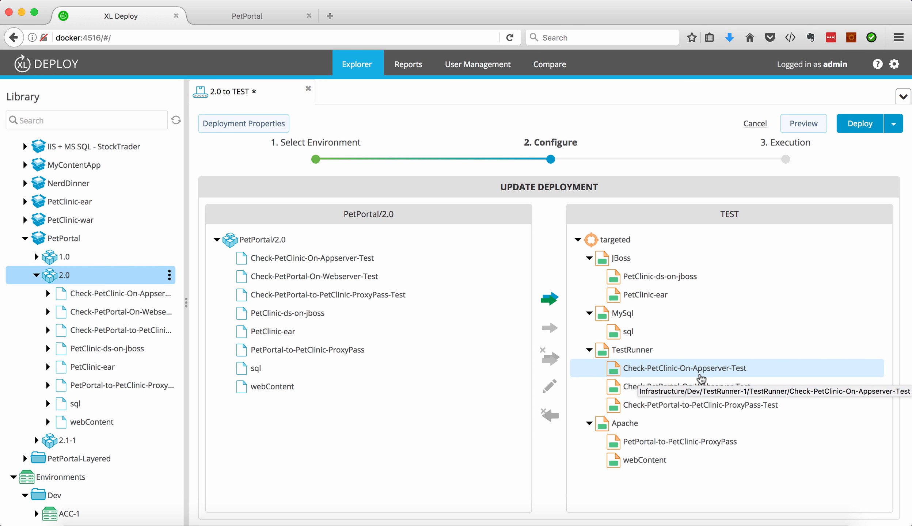
# Preview the update plan, check where the sql component is mapped on TEST, and expand the Update PetPortal 2.0 on TEST steps.
pyautogui.click(809, 124)
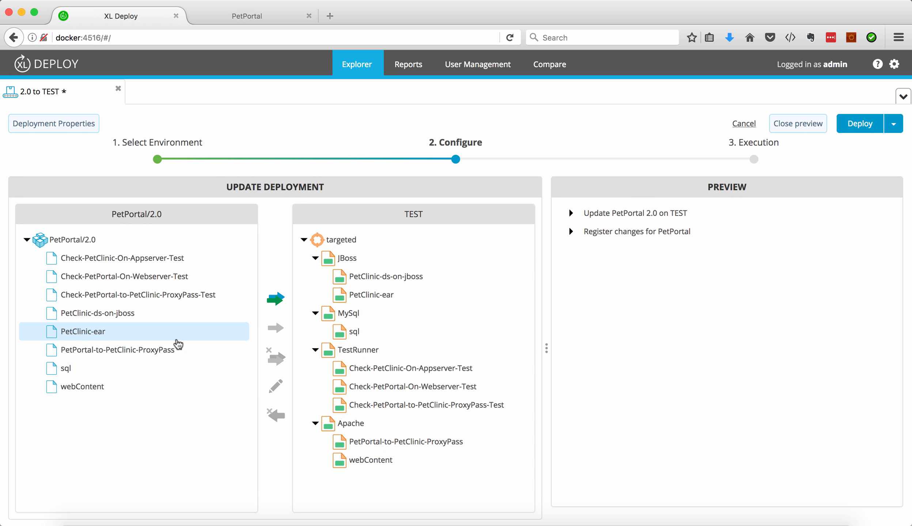
pyautogui.click(64, 391)
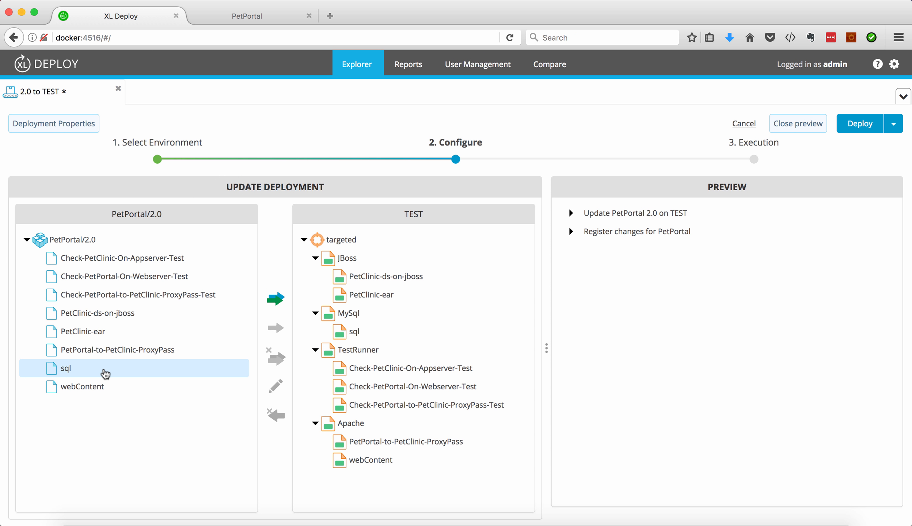
pyautogui.click(102, 373)
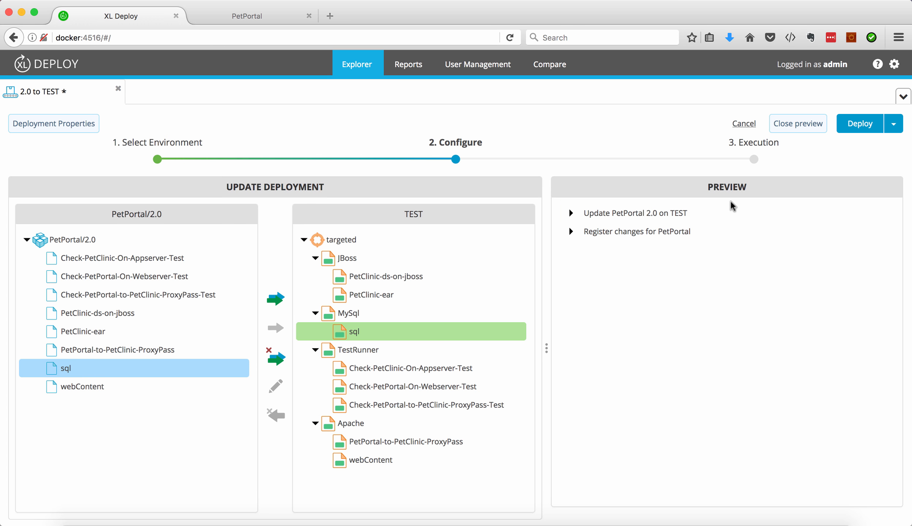
pyautogui.click(572, 215)
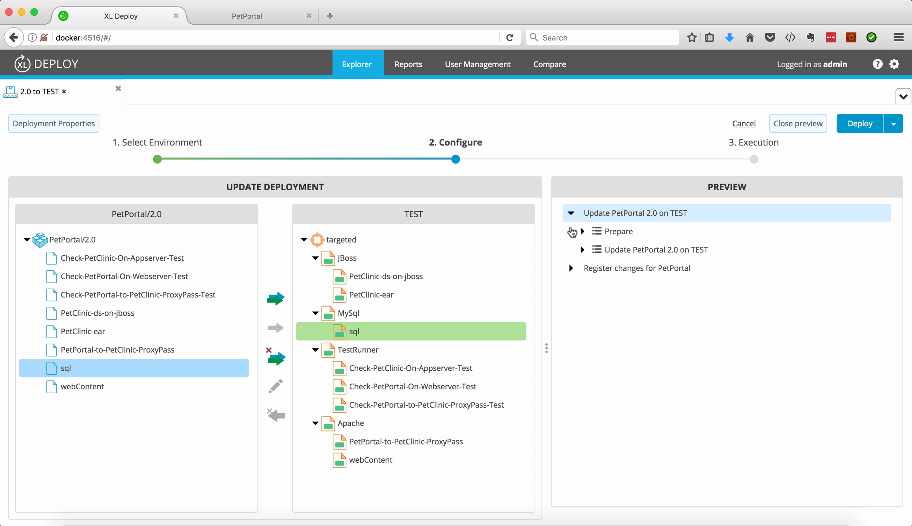
pyautogui.click(583, 250)
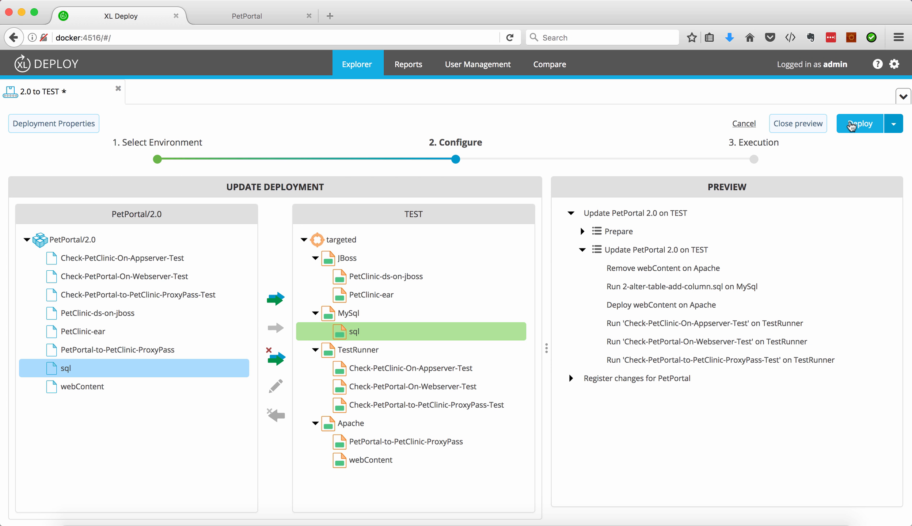
# Deploy PetPortal 2.0 to TEST and expand the execution plan down to its individual update steps.
pyautogui.click(852, 124)
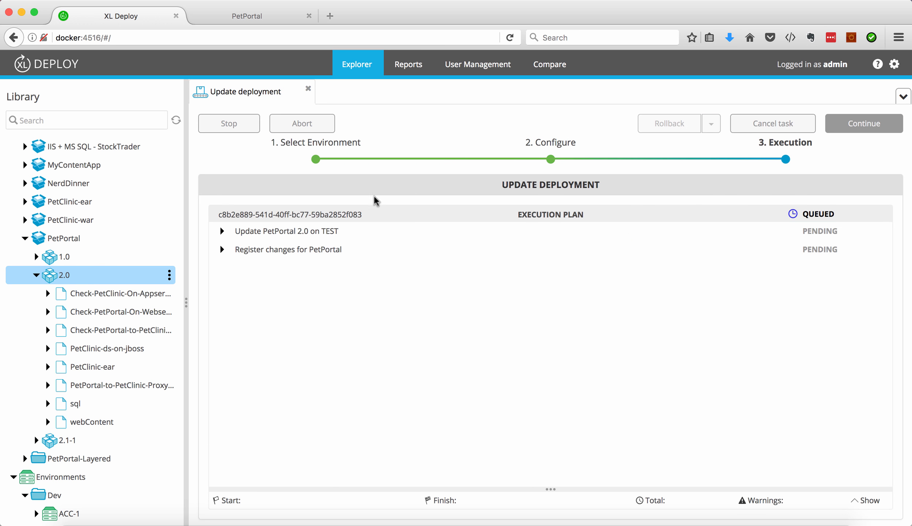
pyautogui.click(222, 231)
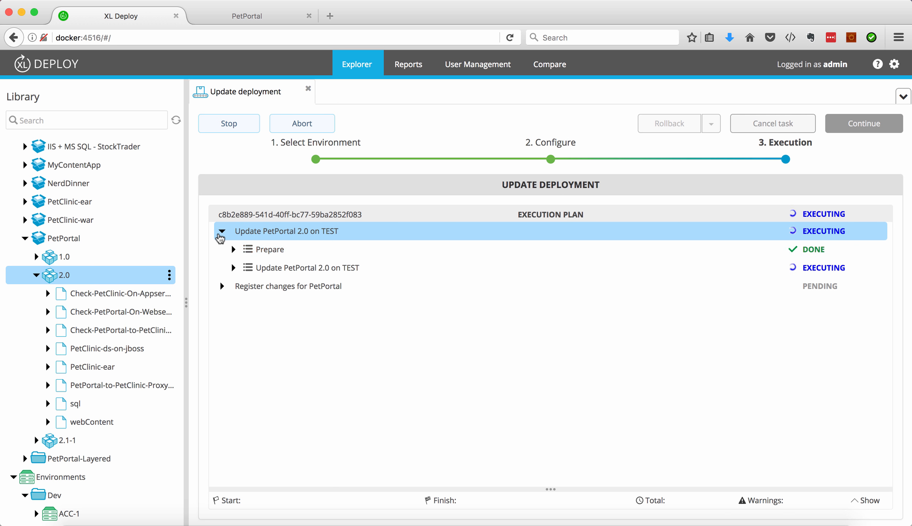
pyautogui.click(233, 268)
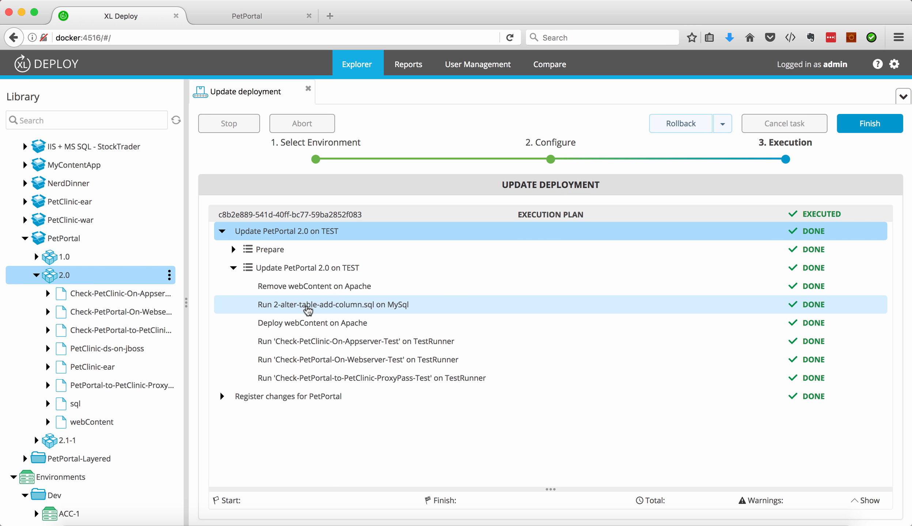
# Examine the execution logs of the SQL script, webContent deployment and removal, and Check-PetClinic-On-Appserver-Test steps.
pyautogui.click(308, 310)
pyautogui.click(341, 333)
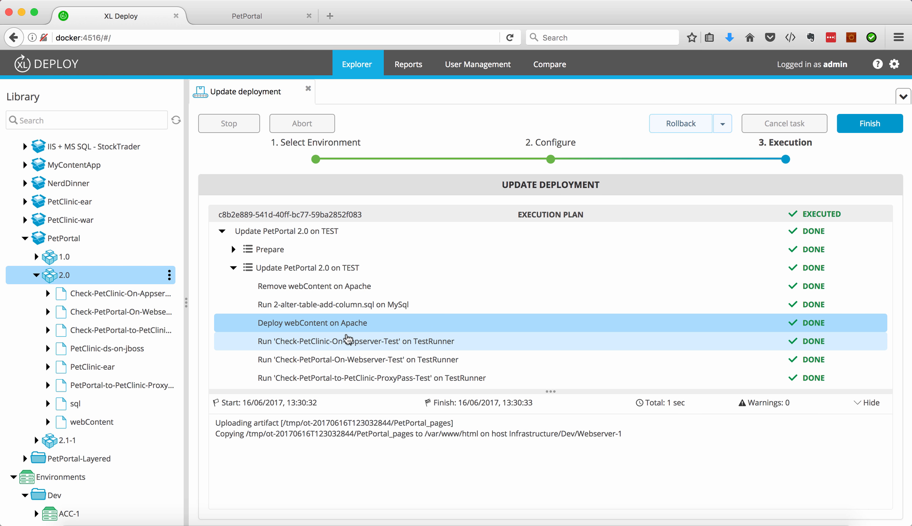
pyautogui.click(336, 289)
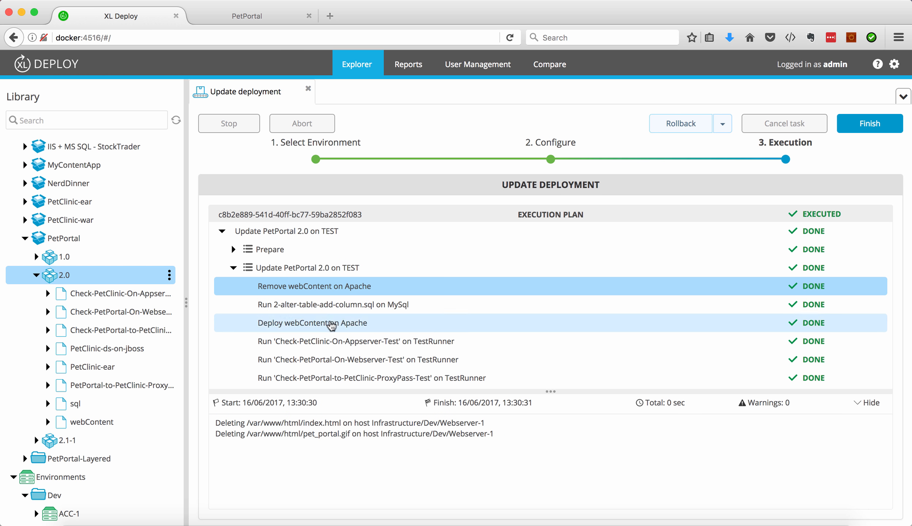
pyautogui.click(331, 342)
pyautogui.scroll(-5, 375, 434)
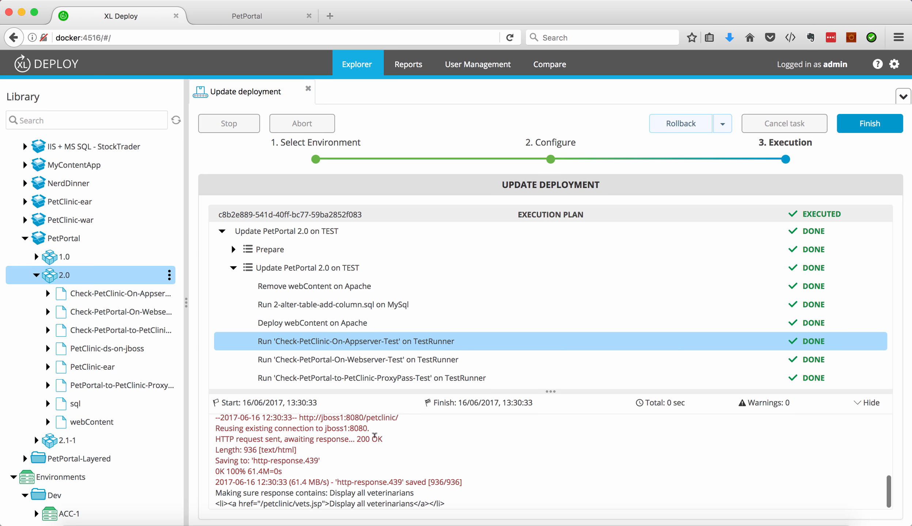
pyautogui.scroll(5, 374, 435)
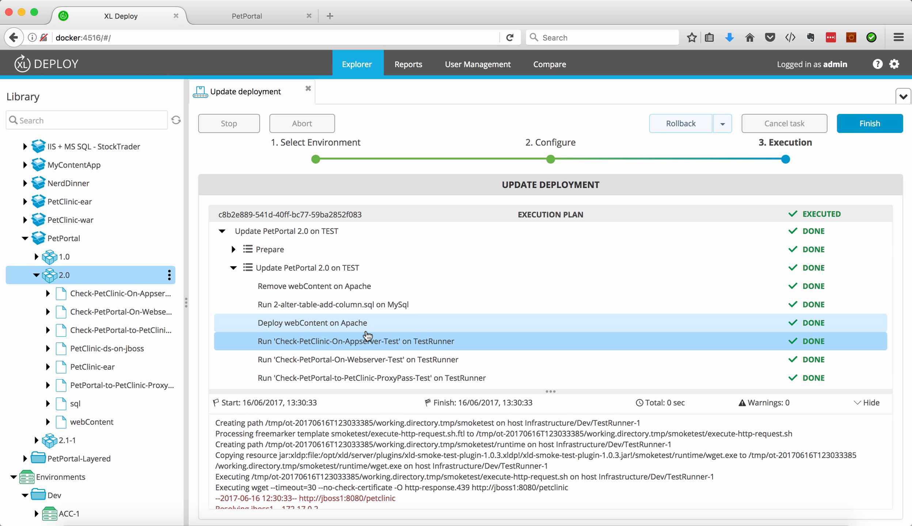
# Switch to the Pet Portal site, reload it, and highlight the misspelled word "imprvoed" in the heading.
pyautogui.click(288, 20)
pyautogui.press('super+r')
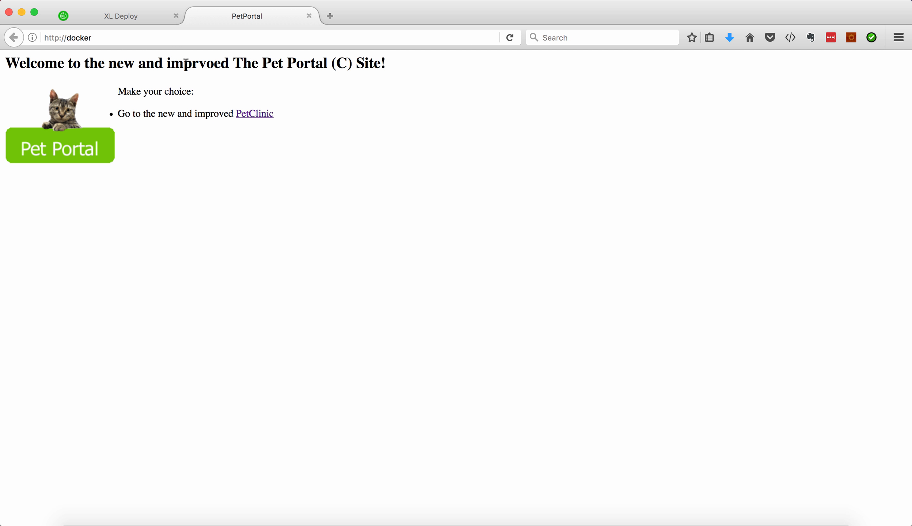
pyautogui.doubleClick(185, 63)
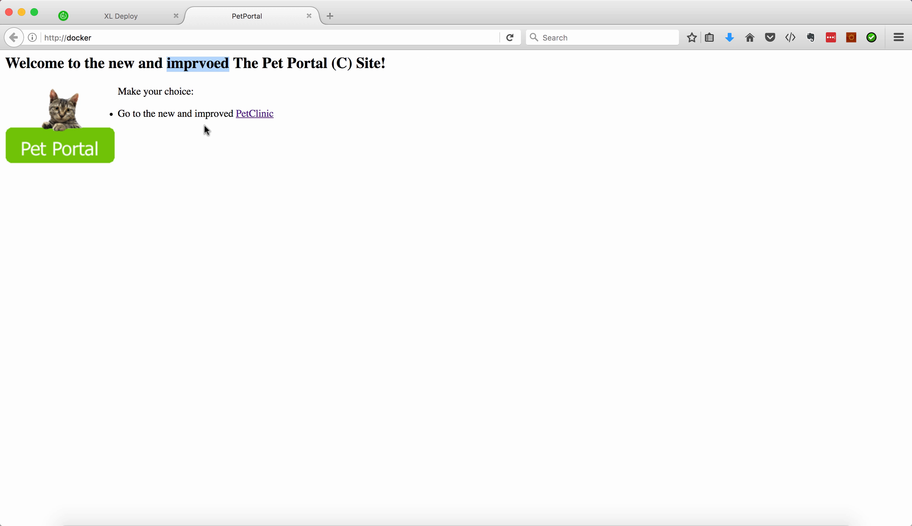
# Switch back to XL Deploy, roll back the PetPortal update on TEST, and expand the rollback plan down to its individual steps.
pyautogui.click(148, 18)
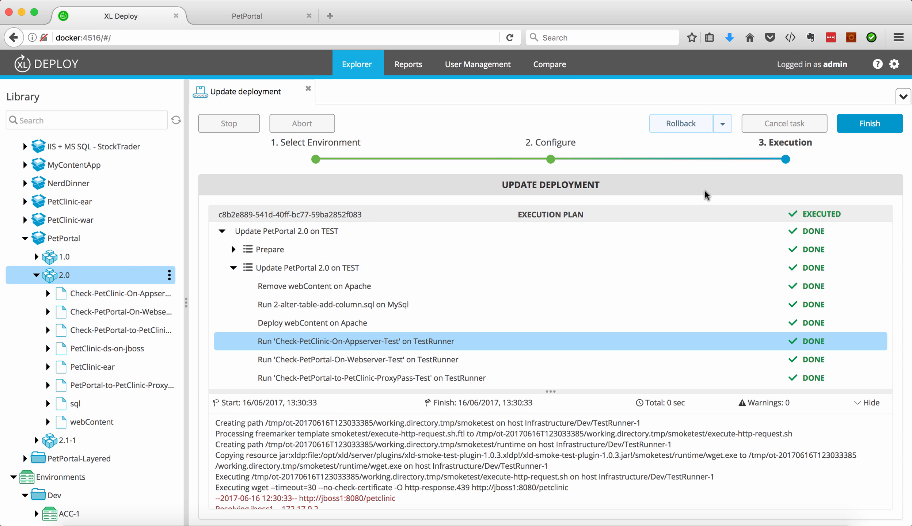
pyautogui.click(232, 270)
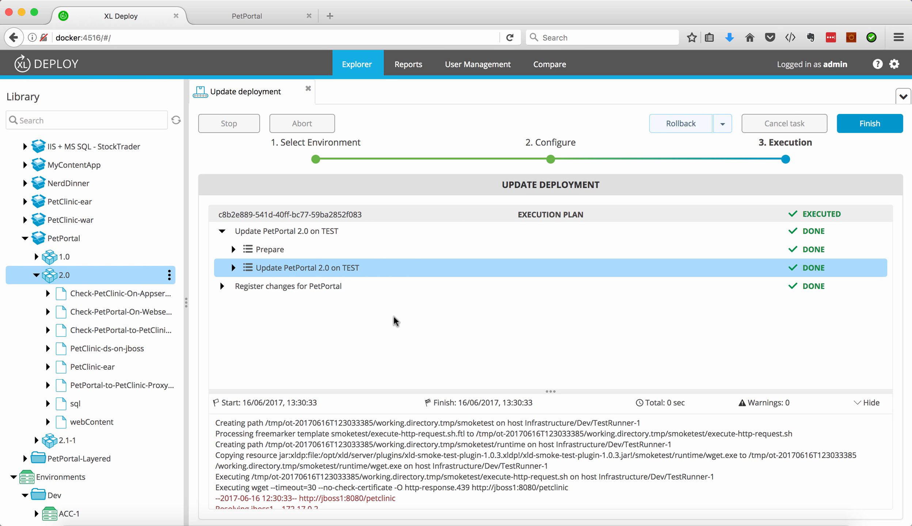
pyautogui.click(696, 125)
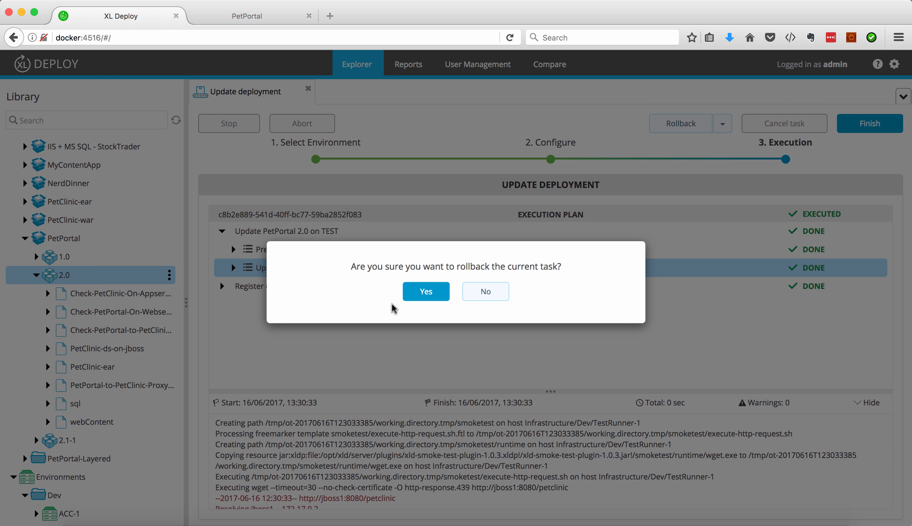
pyautogui.click(409, 300)
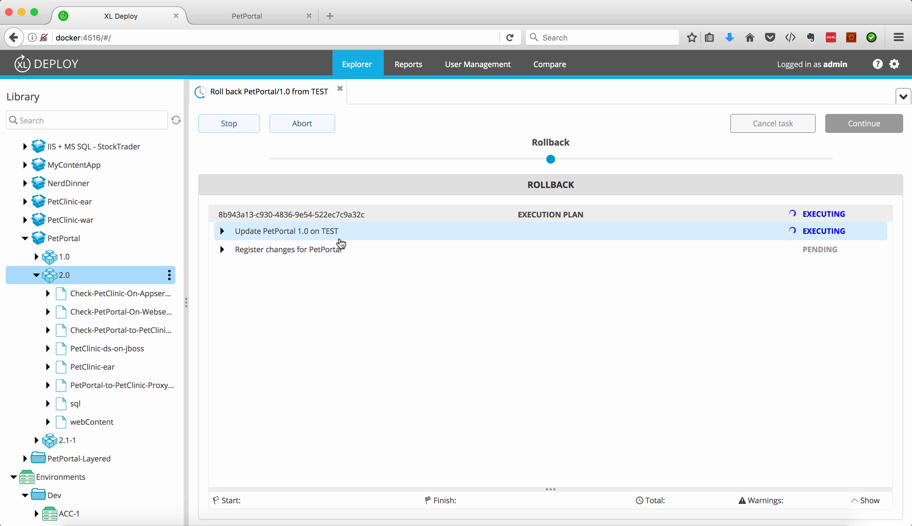
pyautogui.click(222, 231)
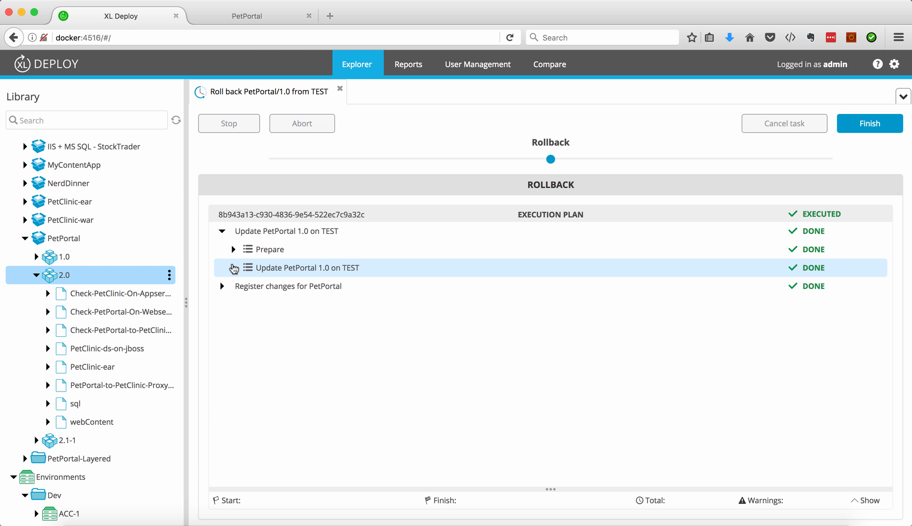
pyautogui.click(233, 268)
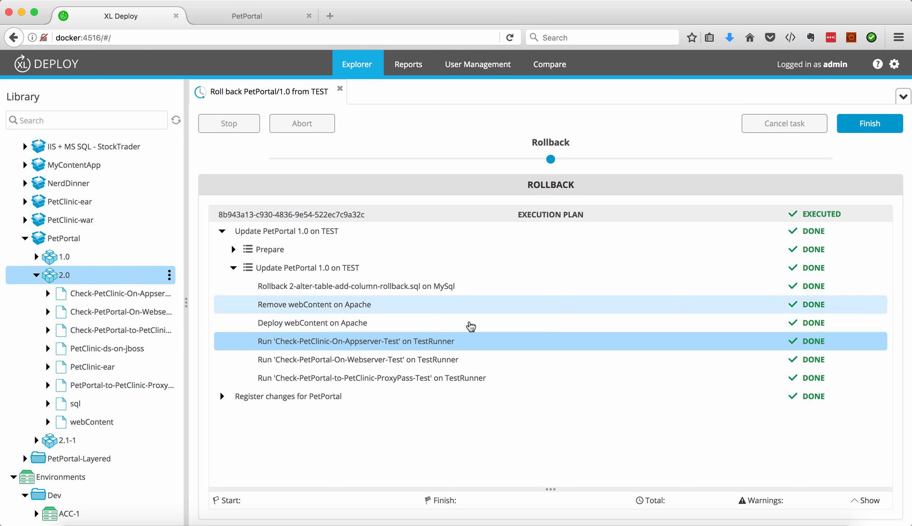
# Reload the Pet Portal site to check the rolled-back version, and finish the rollback task in XL Deploy.
pyautogui.click(275, 14)
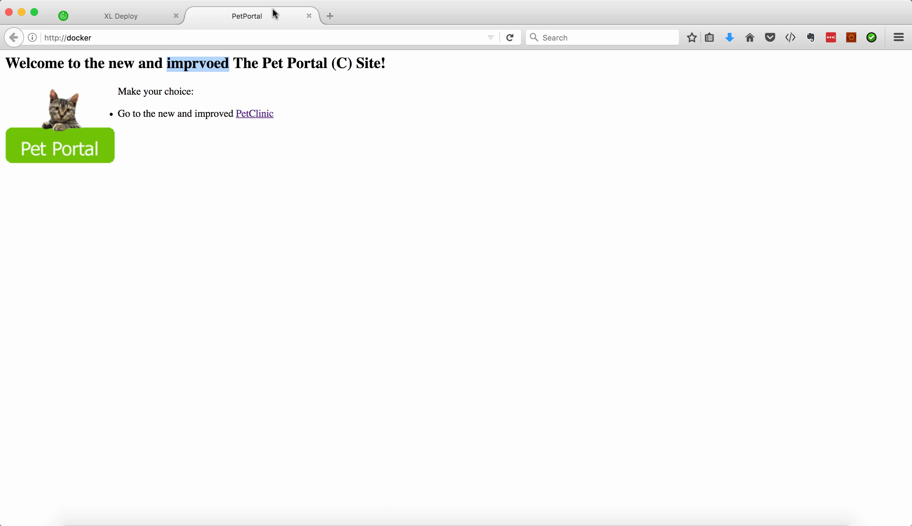
pyautogui.press('super+r')
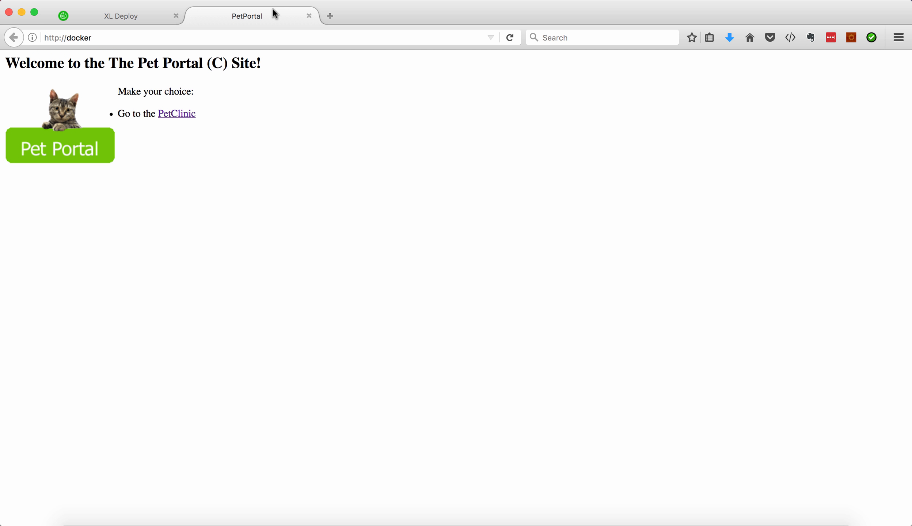
pyautogui.click(153, 24)
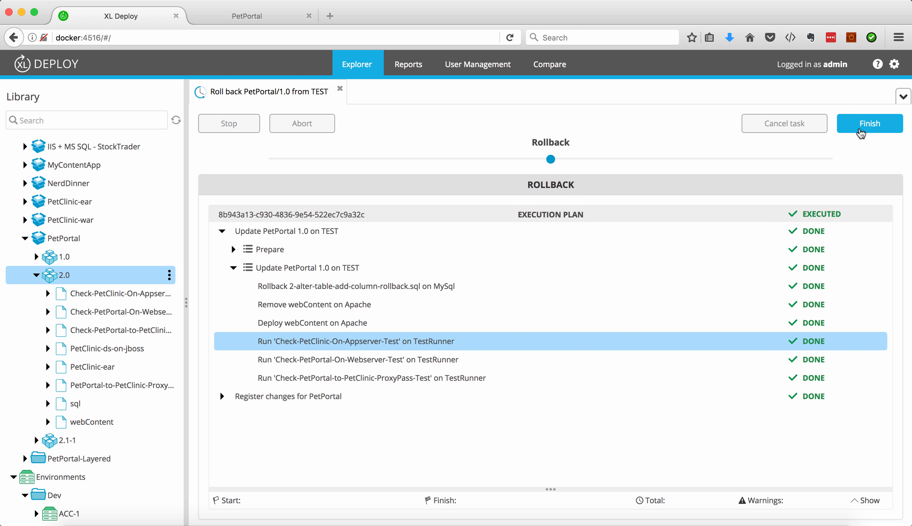
pyautogui.click(870, 124)
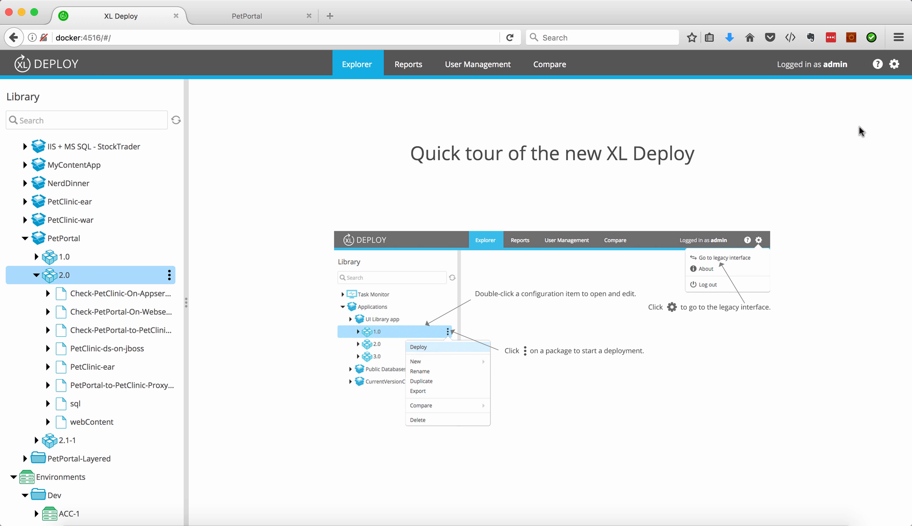